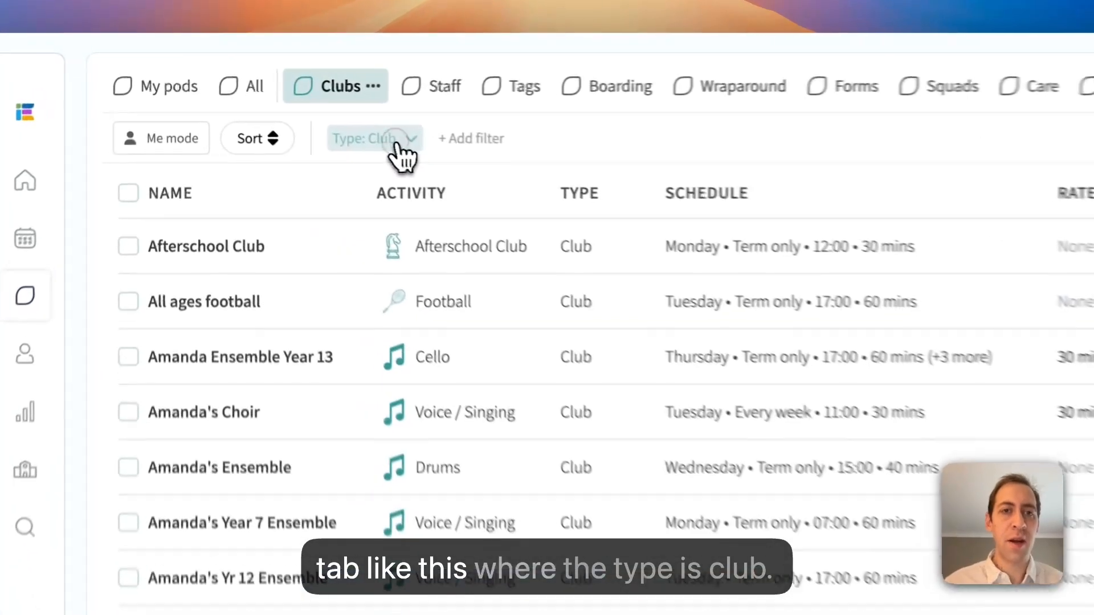
Open the settings of the All ages football club from the club list and check its available places.
click(314, 116)
click(581, 145)
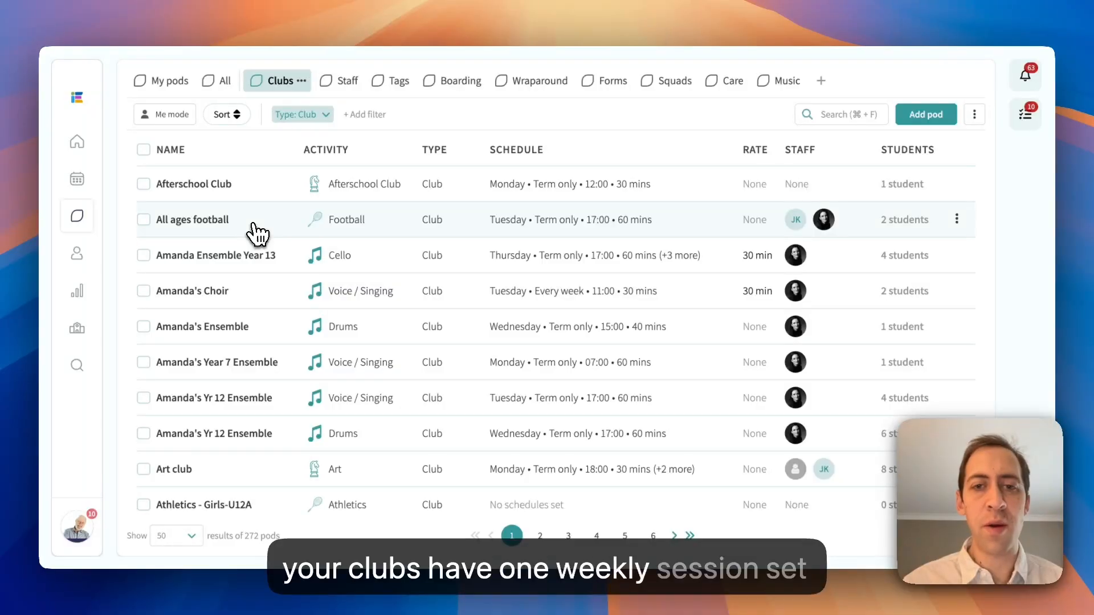
click(191, 229)
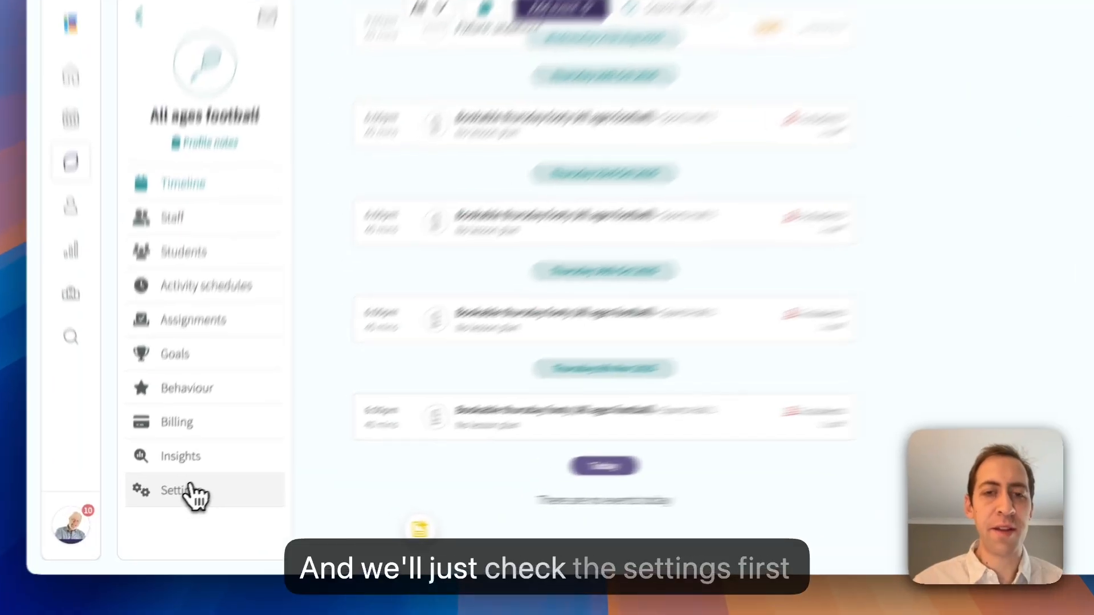
click(190, 489)
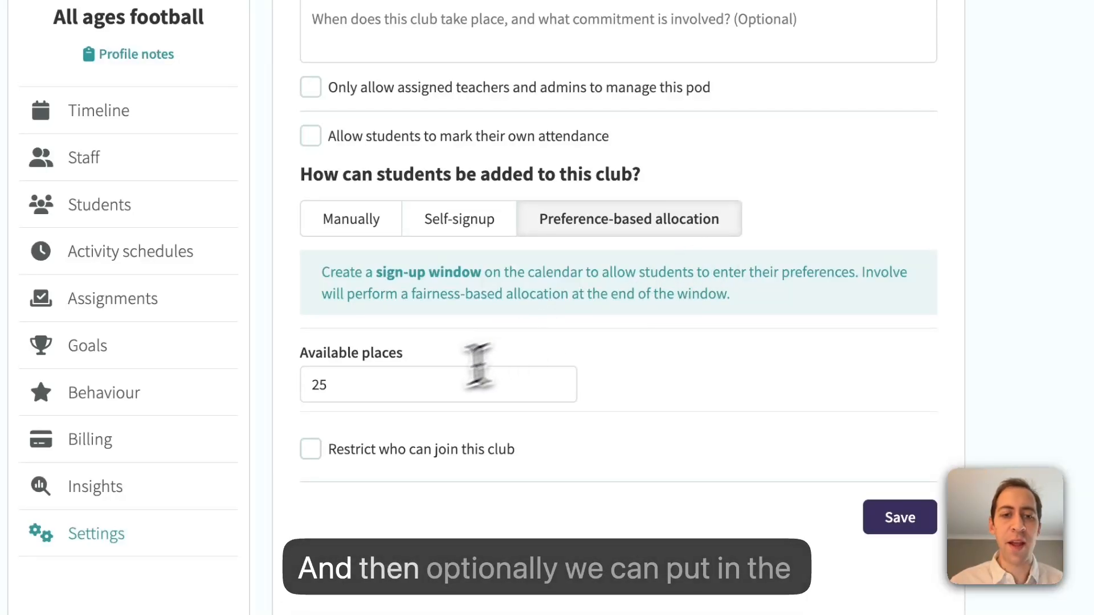
drag(374, 383, 287, 390)
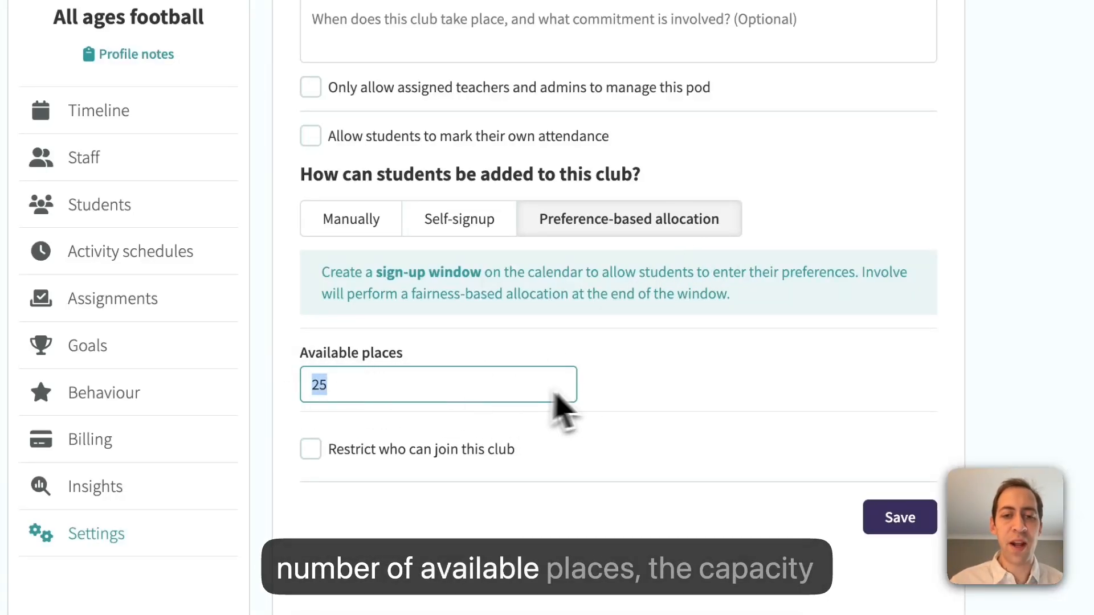
click(616, 386)
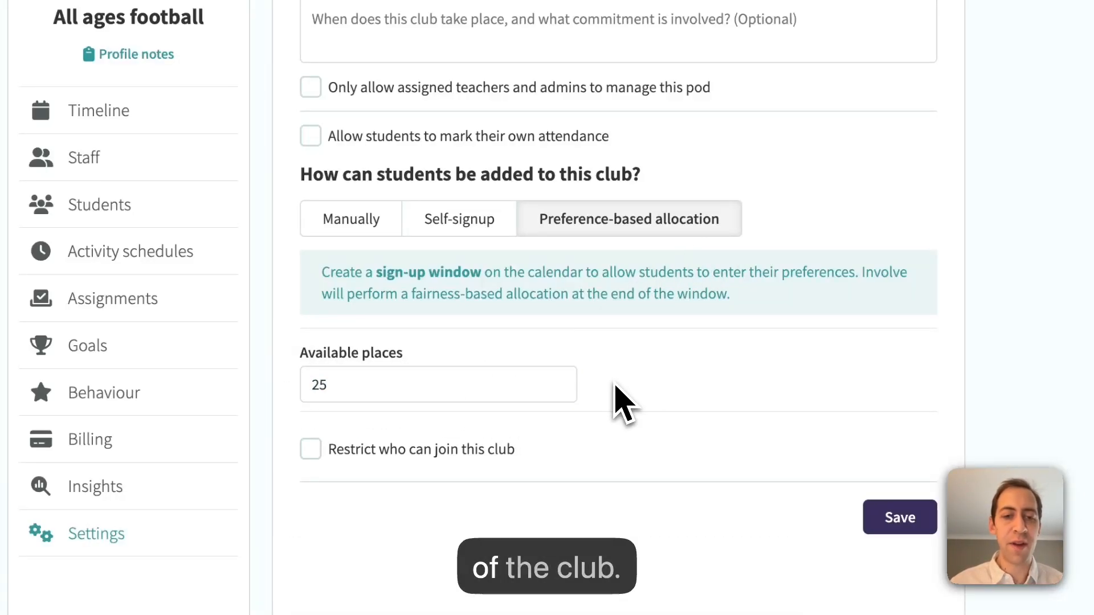
Try the option restricting who can join the club and view the selectable allowed pods.
click(387, 454)
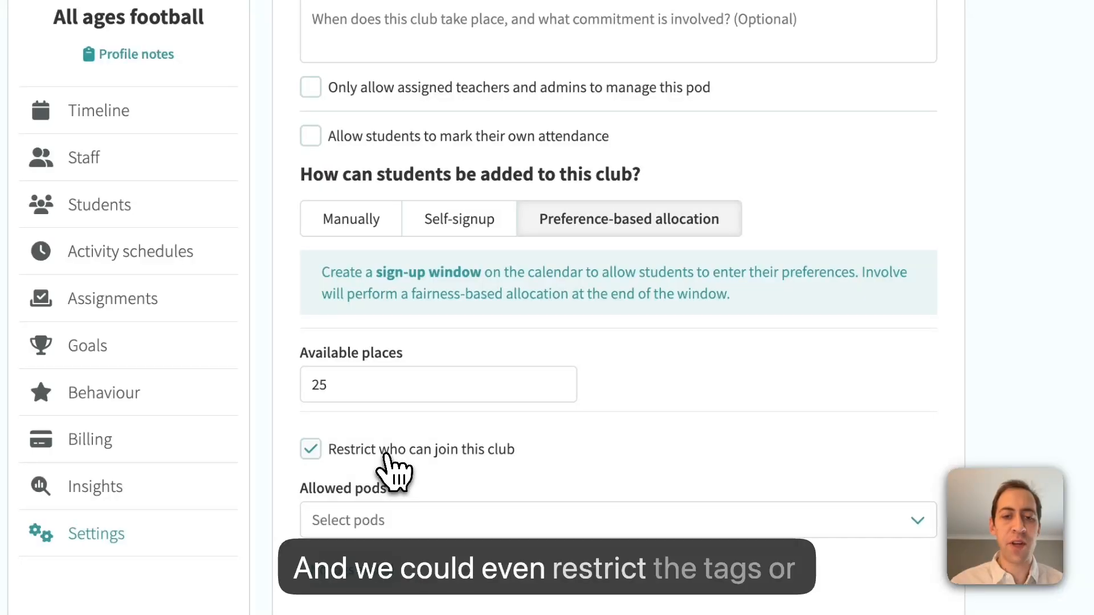
scroll(393, 470, down, 3)
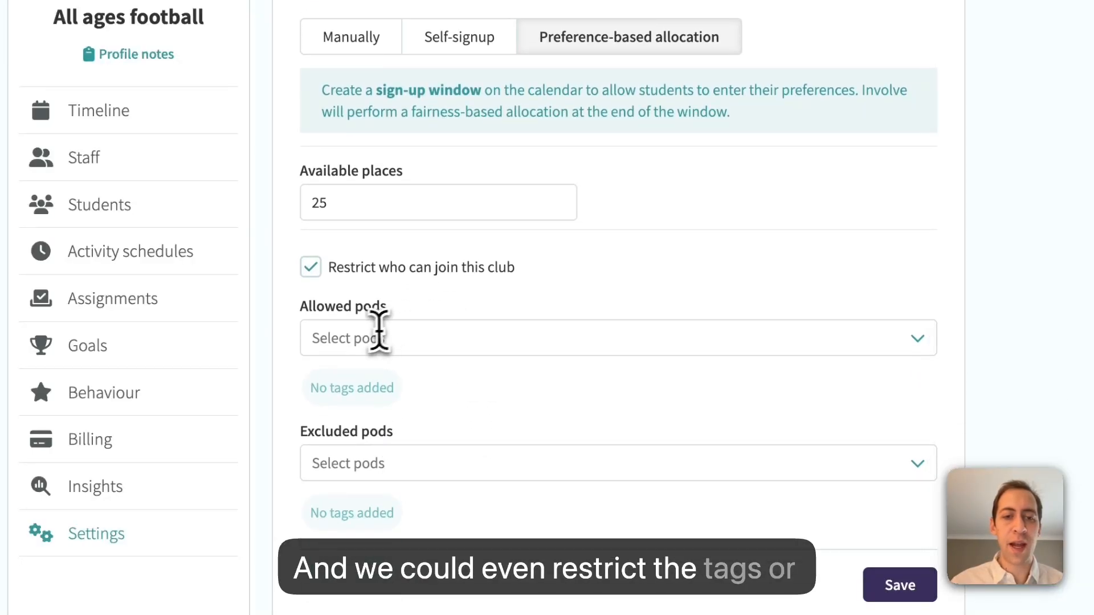
click(364, 337)
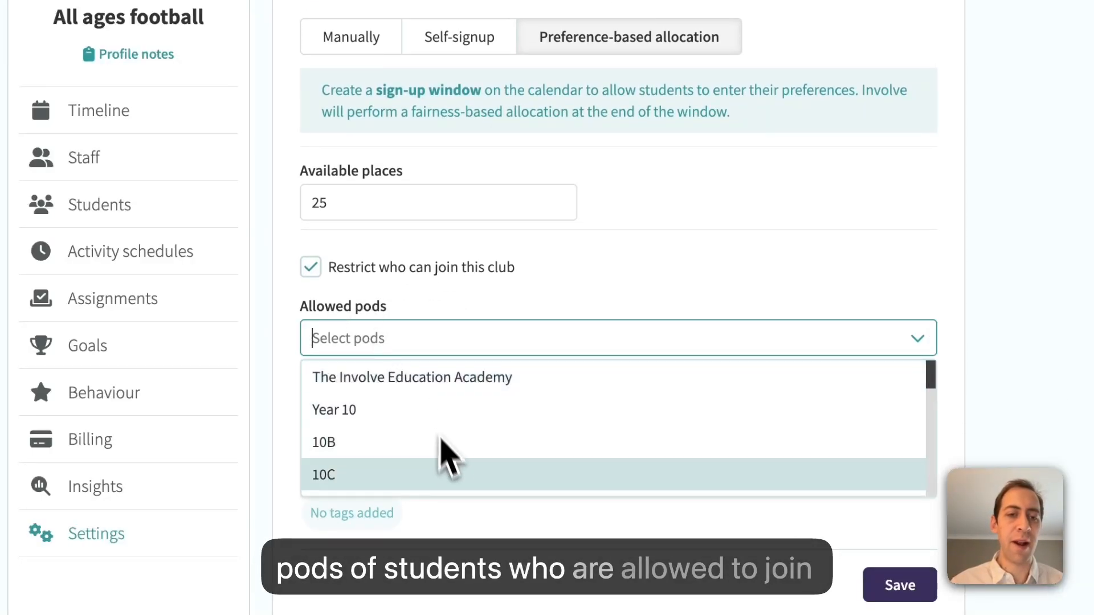
scroll(450, 467, down, 5)
click(532, 313)
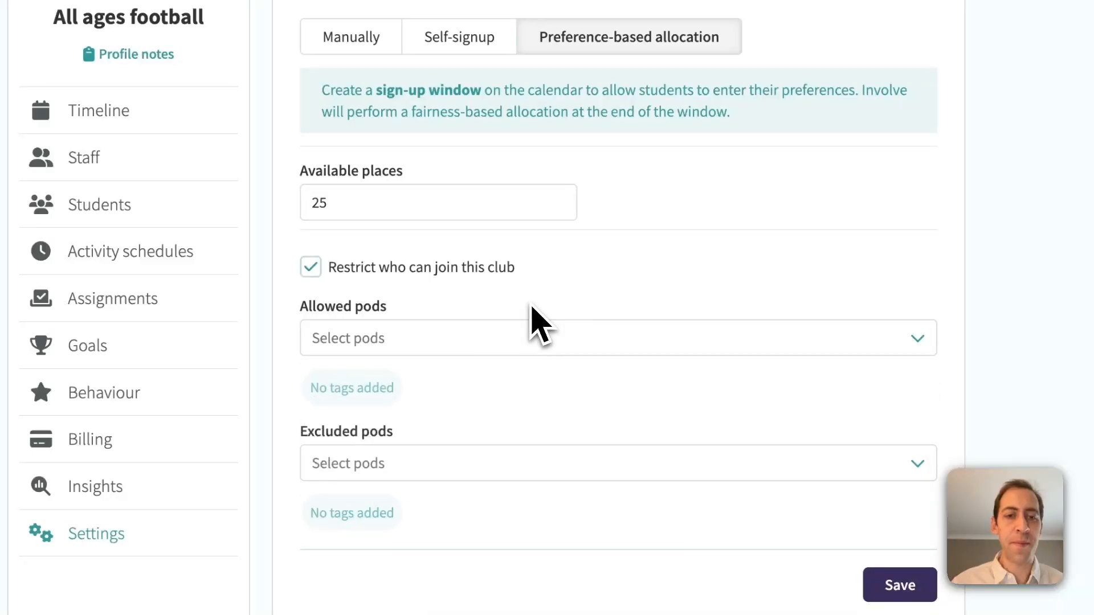
click(468, 268)
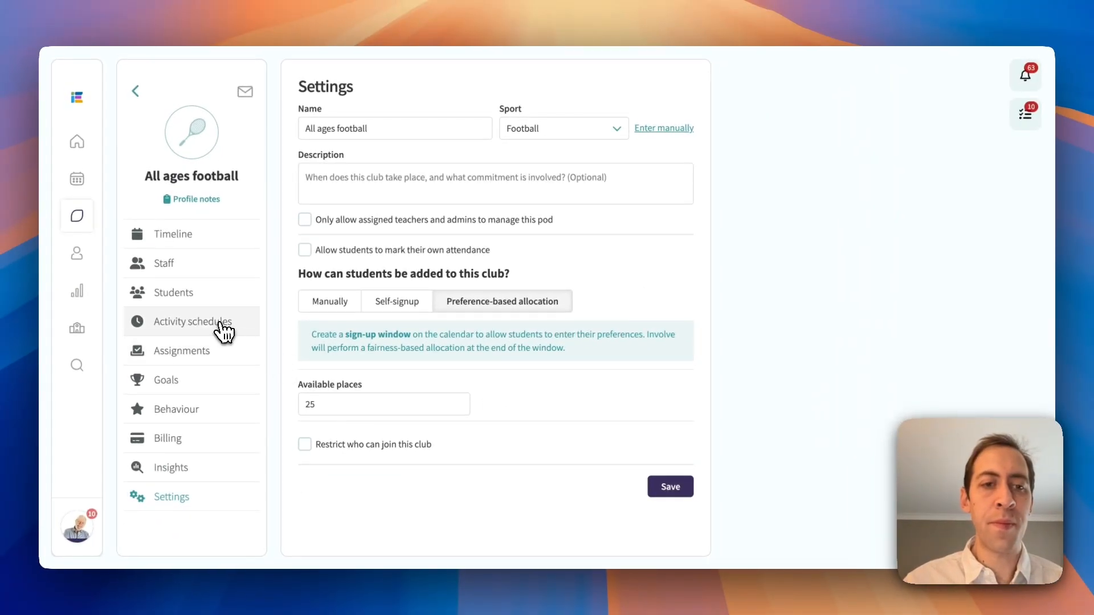
Try adding a Wednesday weekly session to the club's activity schedules.
click(174, 251)
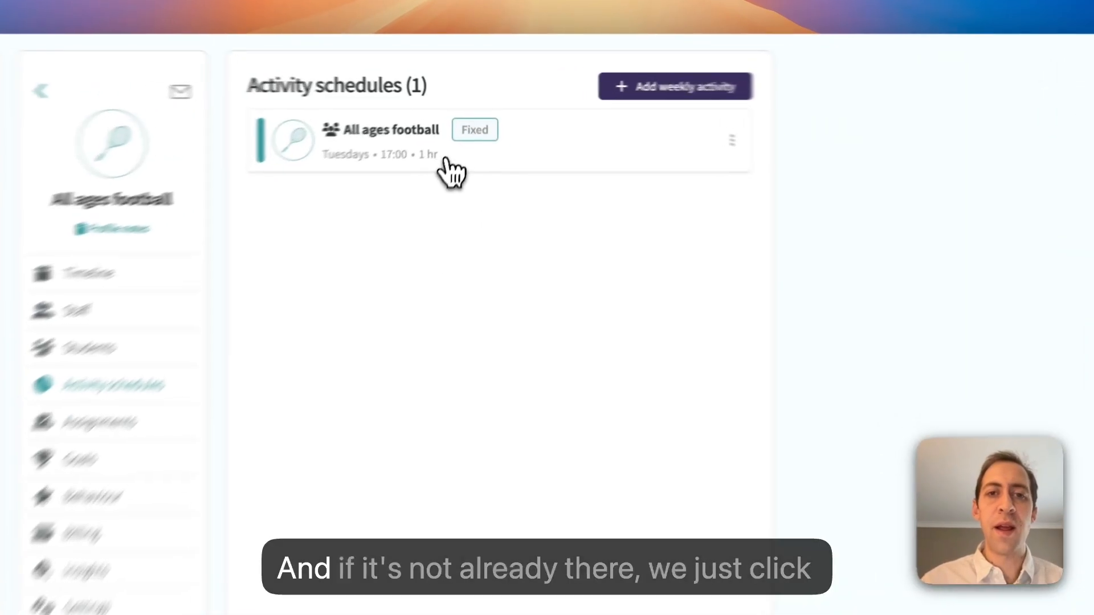
click(728, 89)
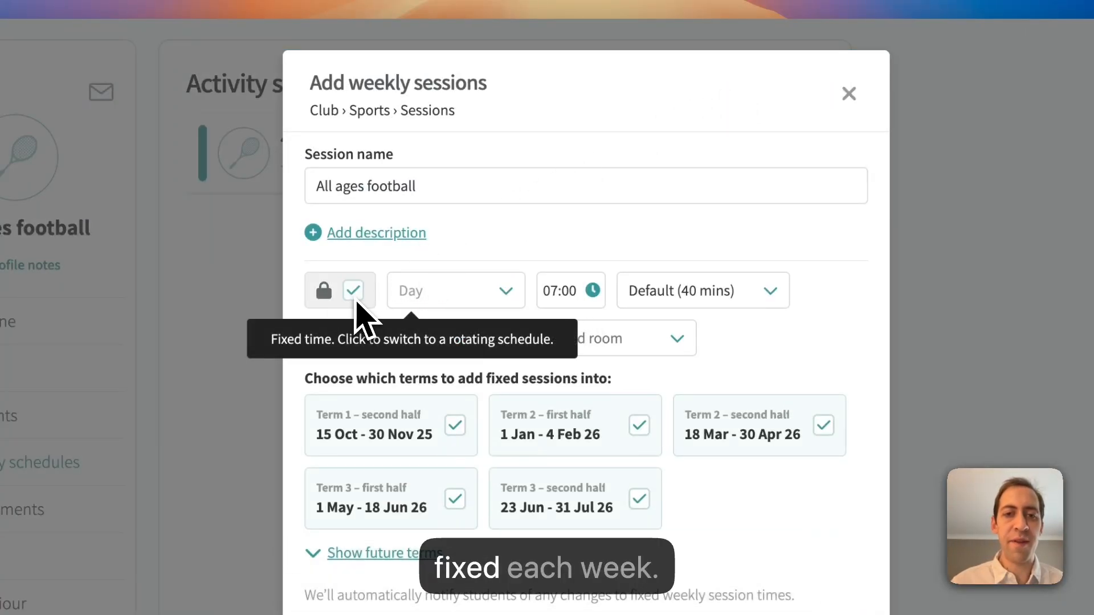
click(500, 297)
click(473, 422)
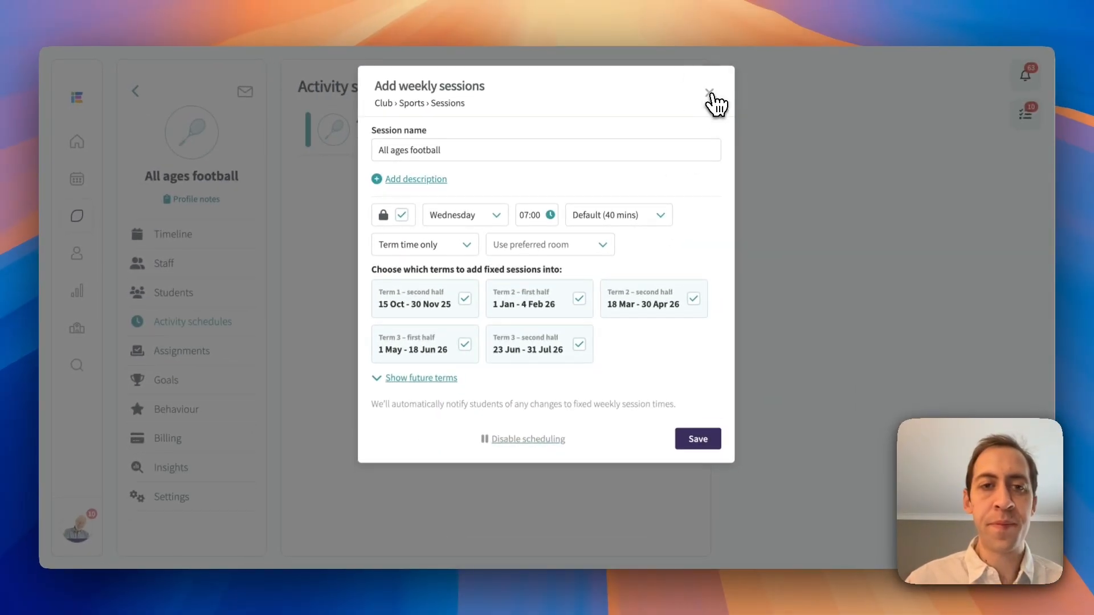
click(710, 93)
Add a sign-up window event from the calendar and name it "Term 2 club sign-ups".
click(79, 181)
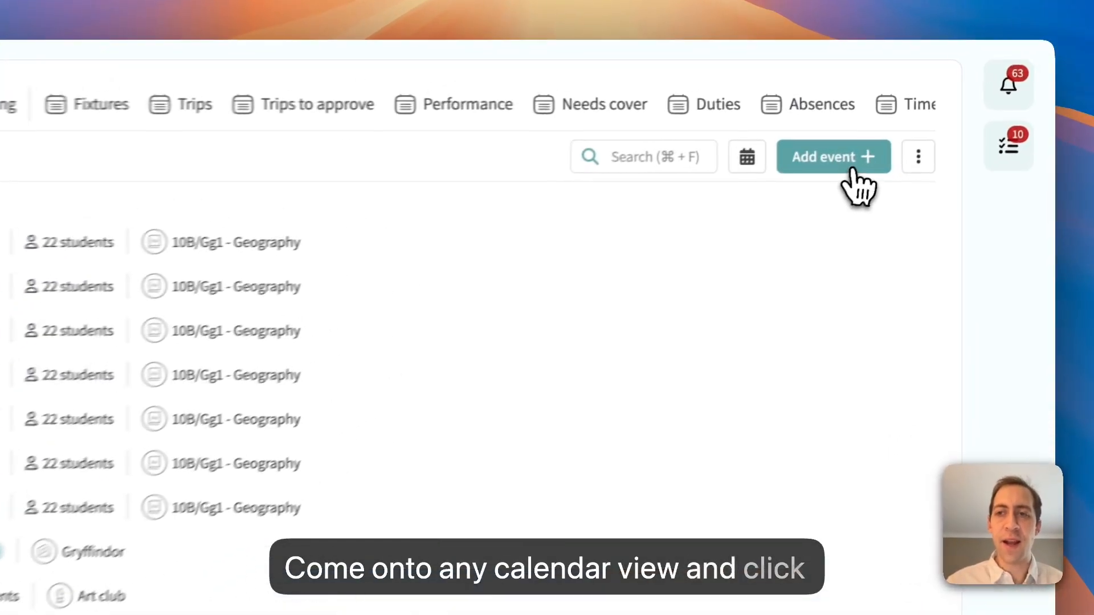
click(924, 126)
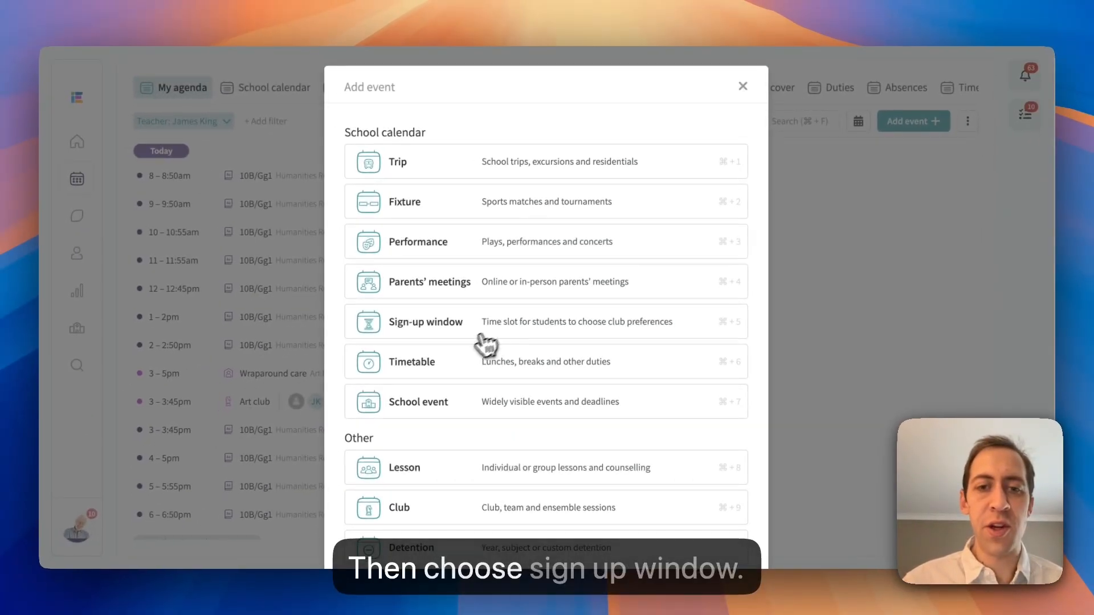
click(471, 332)
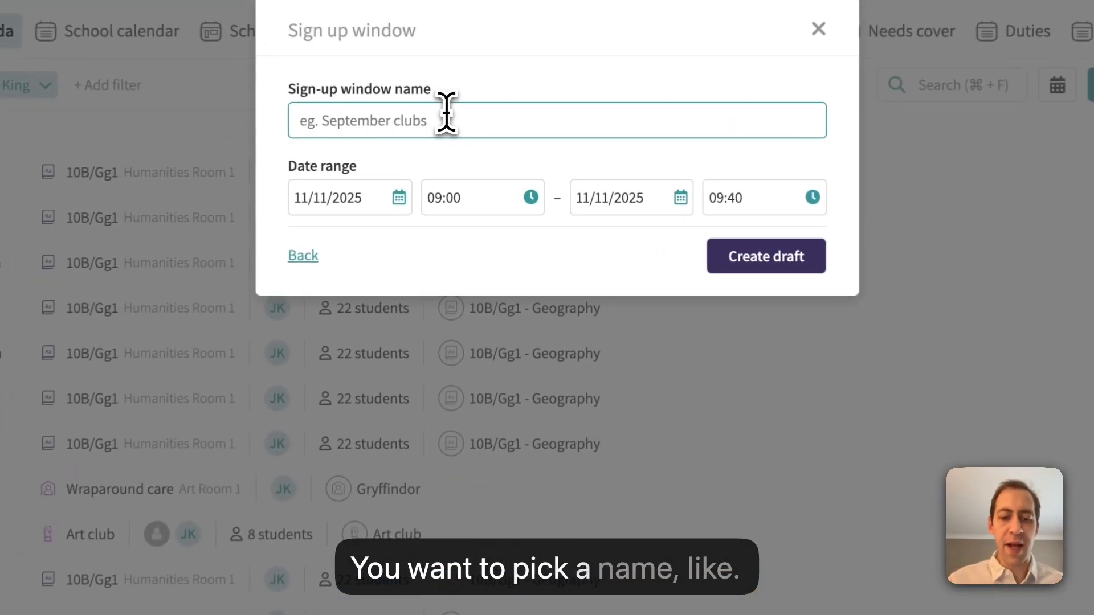
click(477, 137)
text(Term 2)
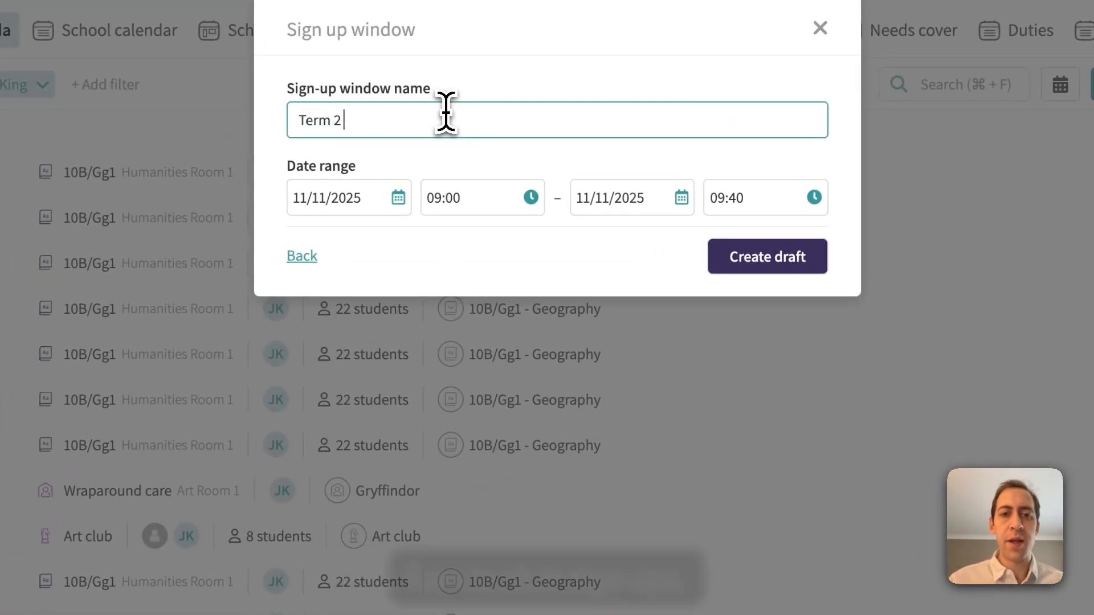
text( club sign-ups)
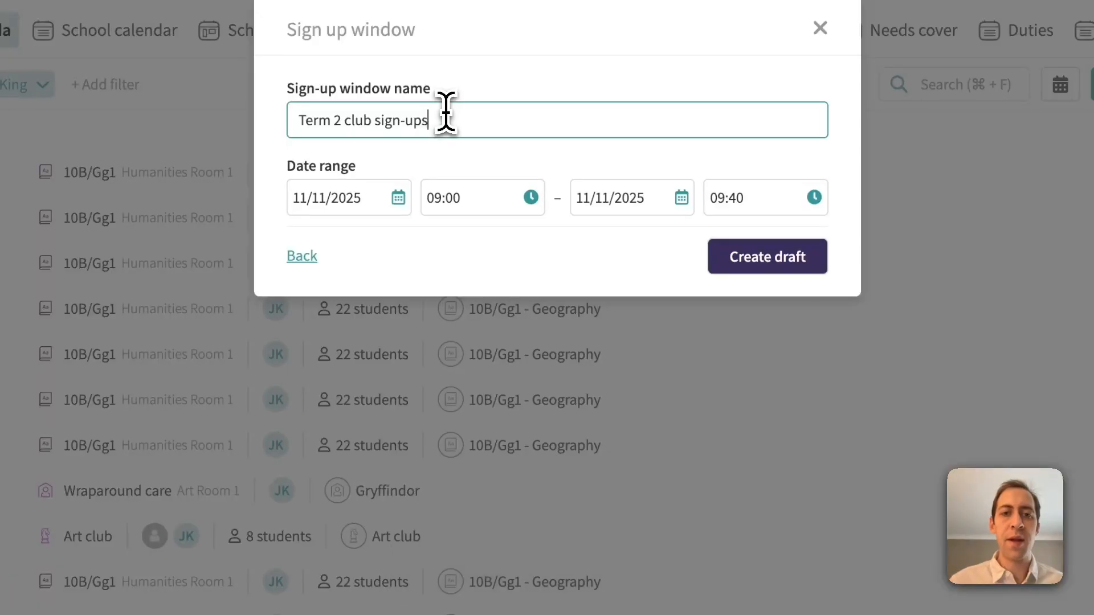
Set the sign-up window's date range to 12/11/2025 through 26/11/2025 and create the draft.
click(308, 200)
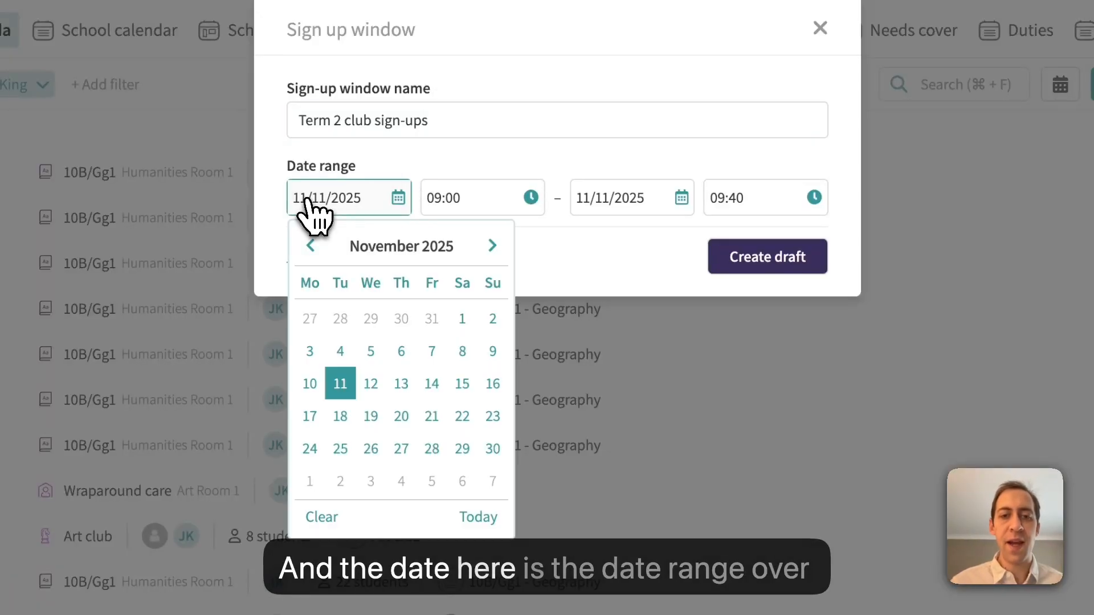
click(371, 384)
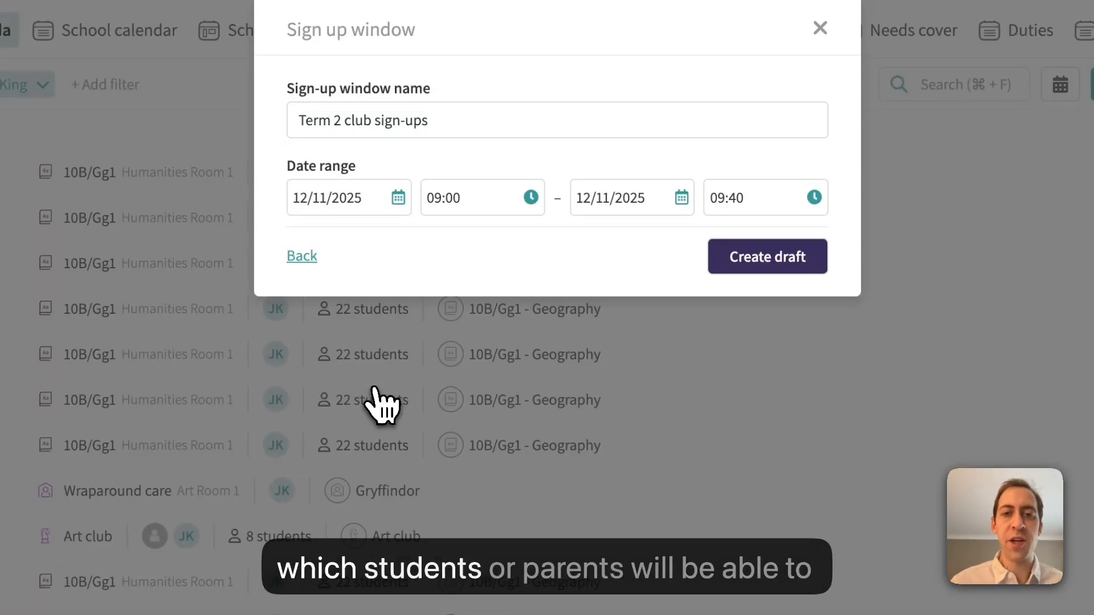
click(587, 207)
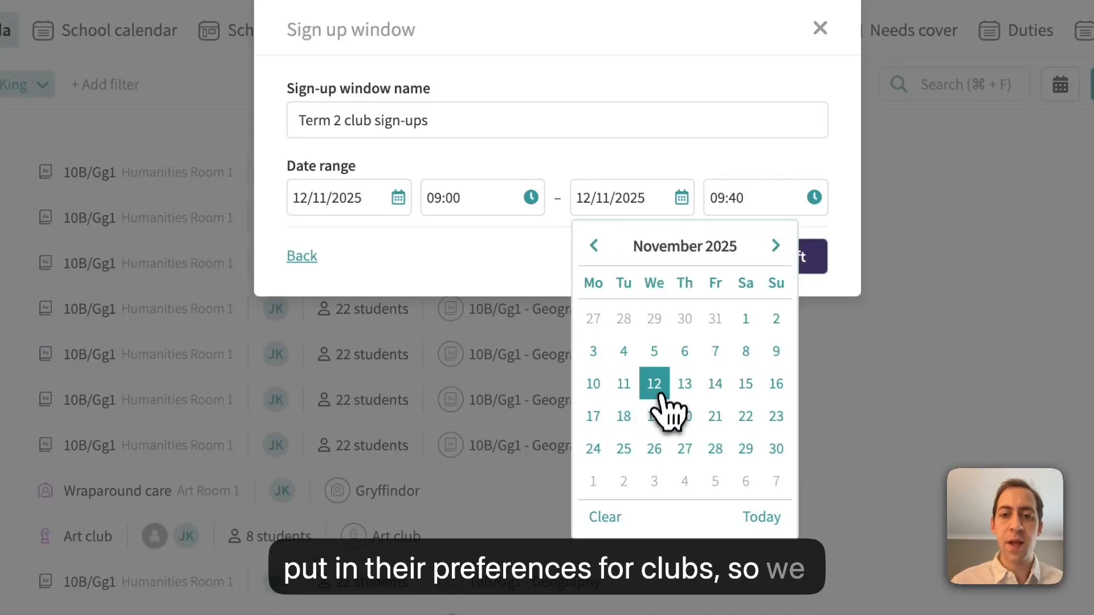
click(655, 450)
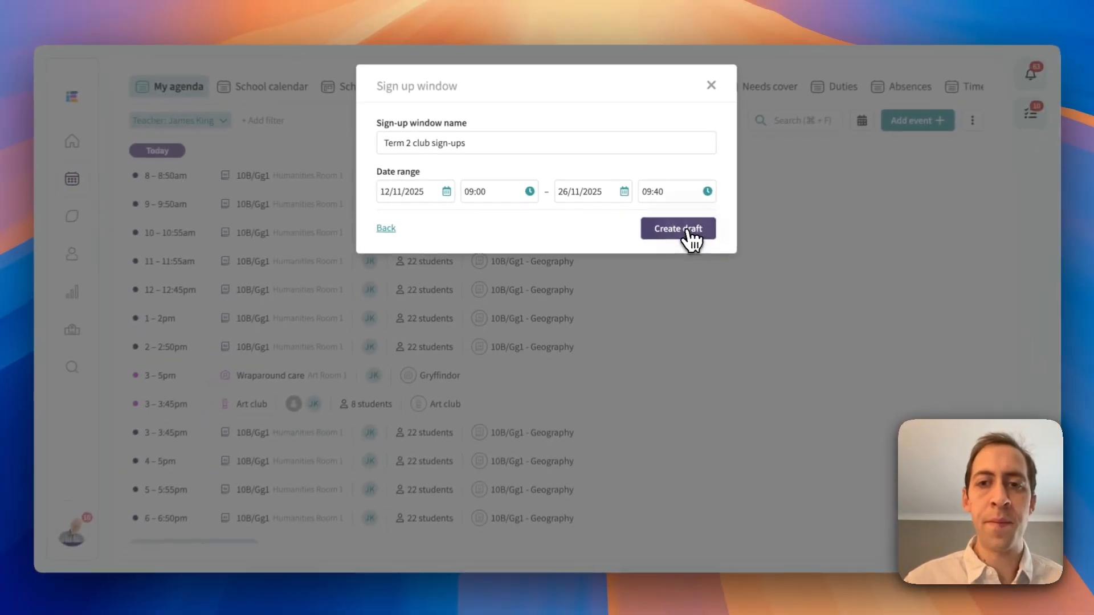
click(781, 265)
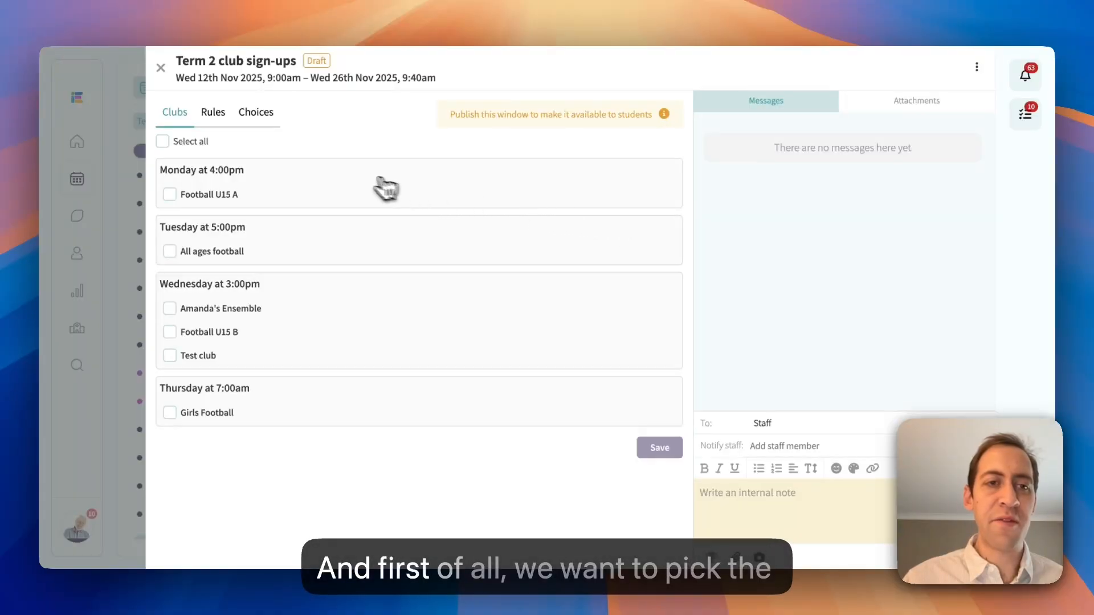
Include all listed clubs in the sign-up window and go to its year group rules.
click(192, 145)
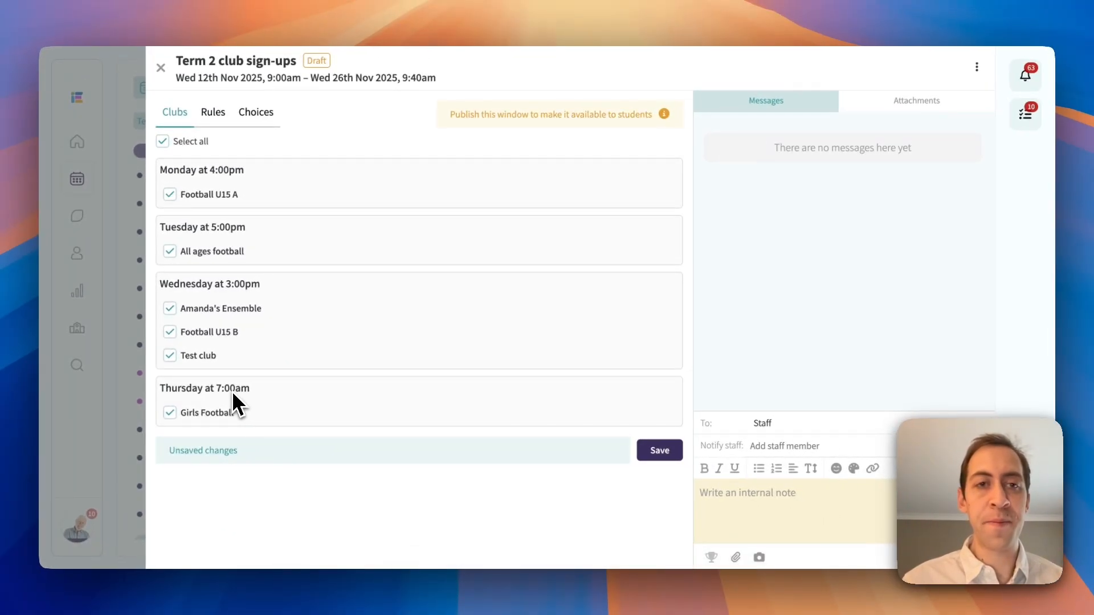
click(214, 119)
key(Return)
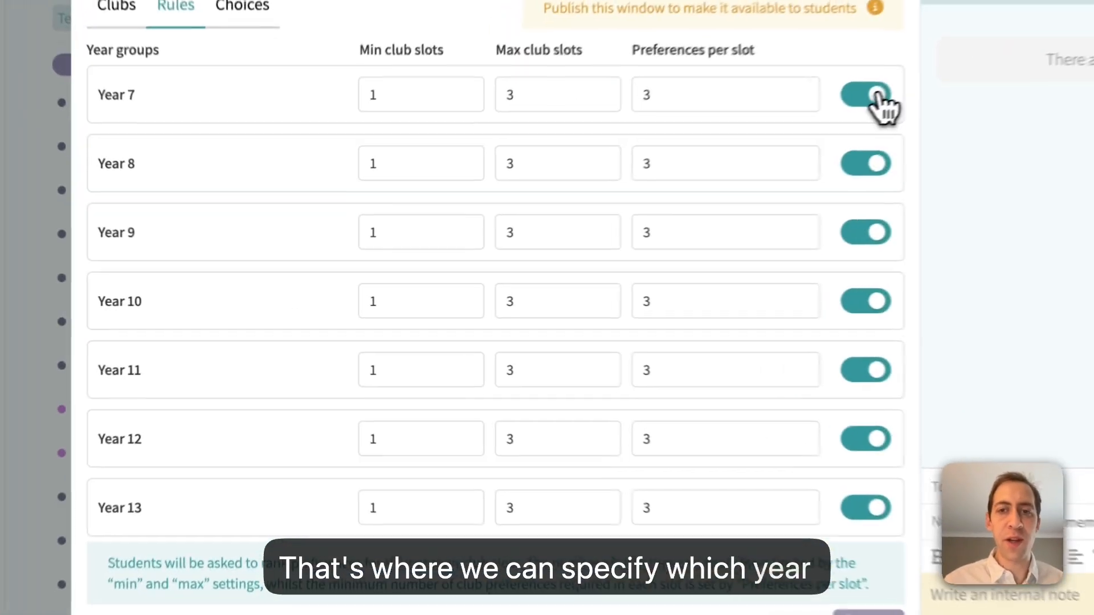
Try excluding Years 7, 8 and 9 from the sign-up window.
click(658, 170)
click(658, 214)
click(658, 259)
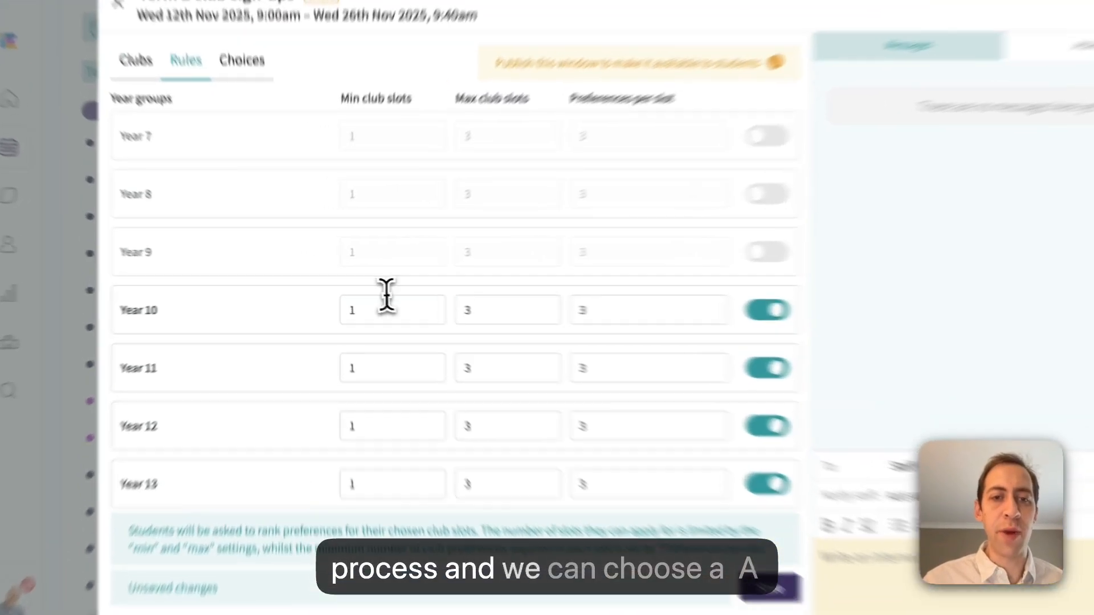
Check Year 10's minimum and maximum club slots and its preferences per slot.
double_click(349, 310)
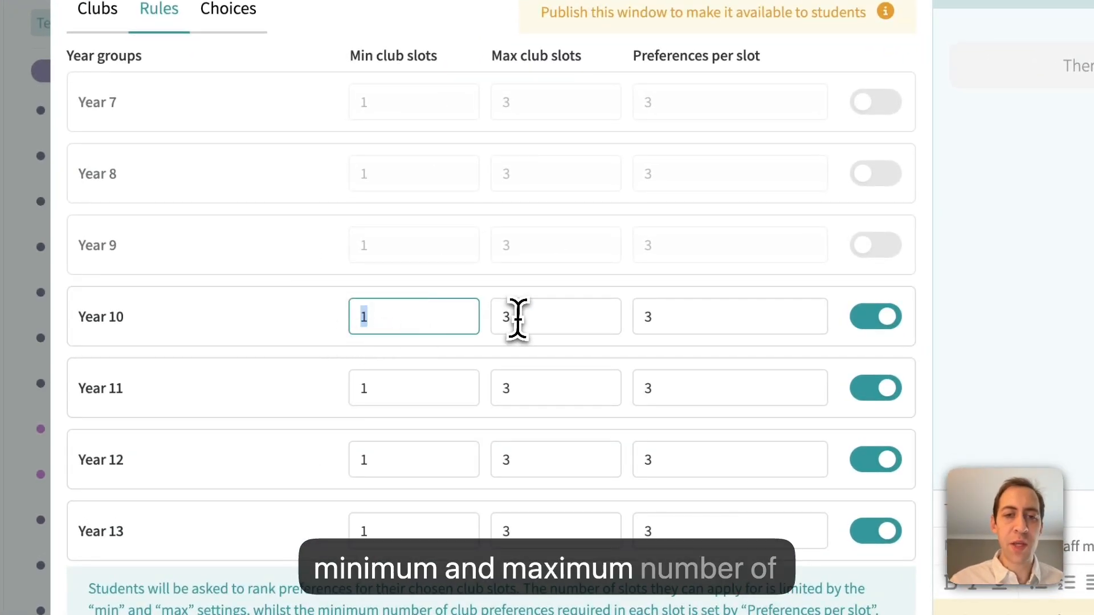
double_click(518, 317)
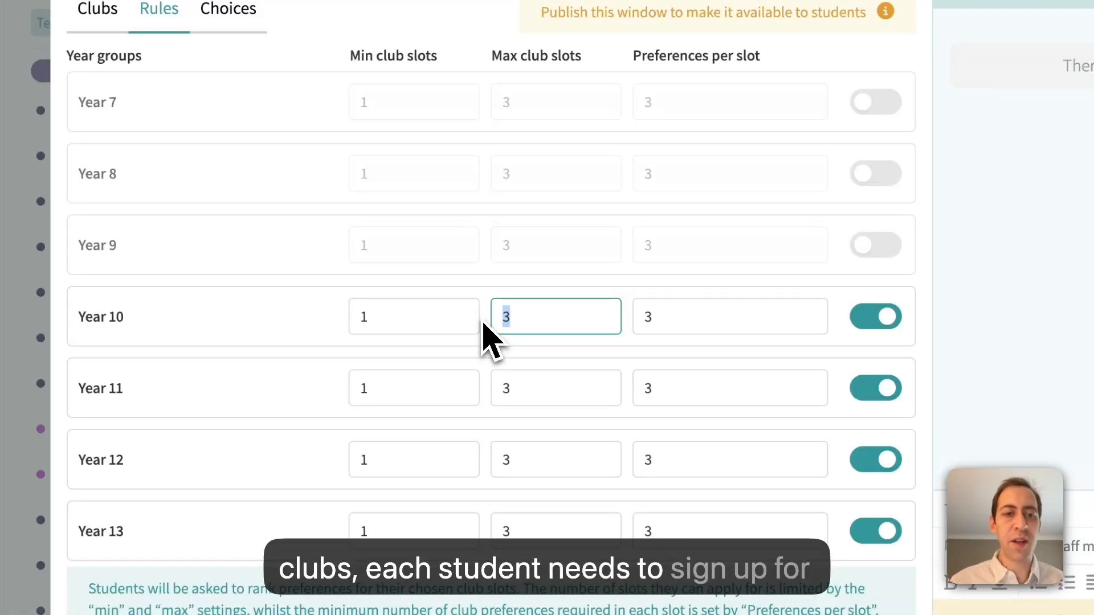
double_click(656, 317)
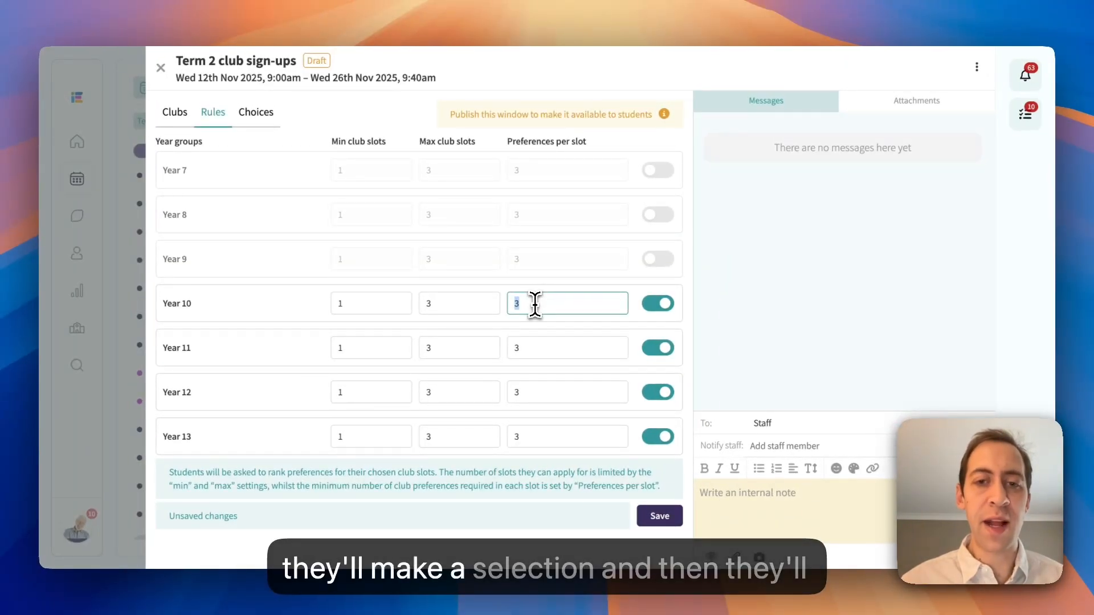
click(535, 303)
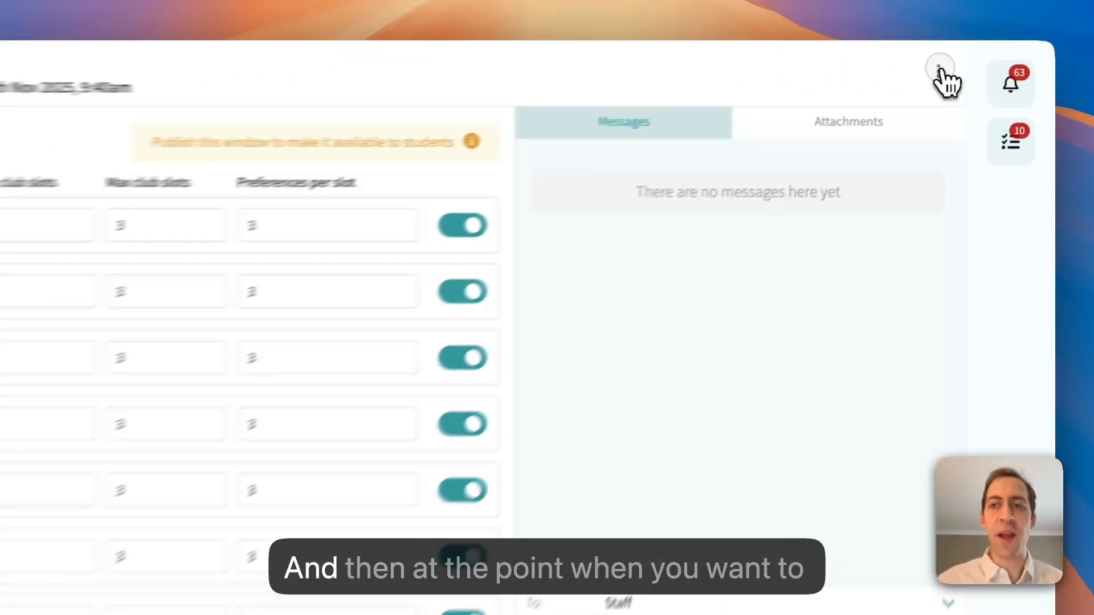
Publish the Term 2 club sign-ups window to make it available to students.
click(977, 67)
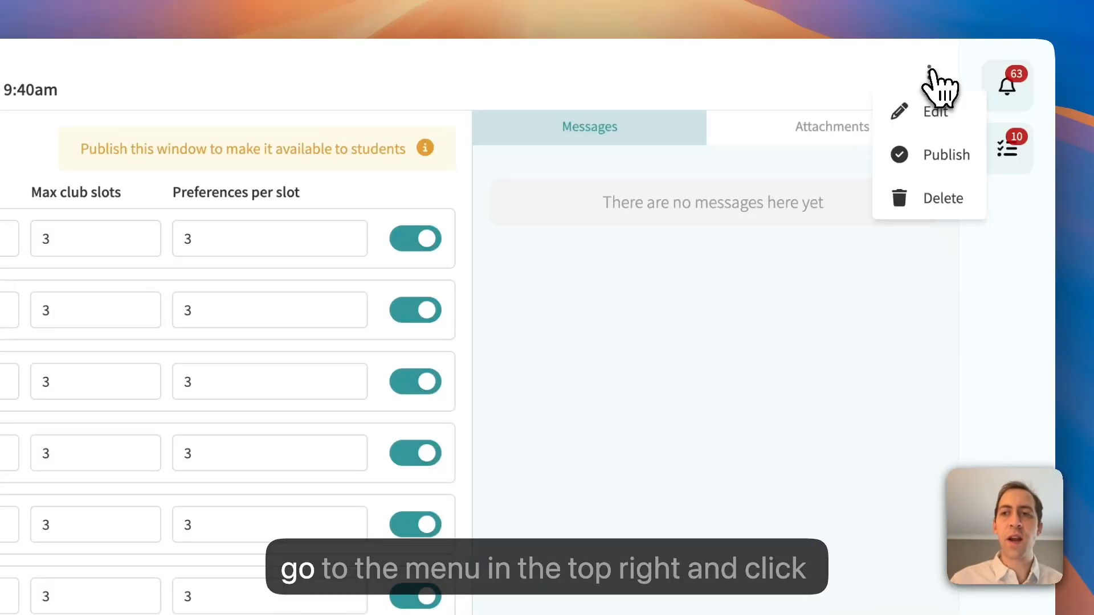
click(931, 159)
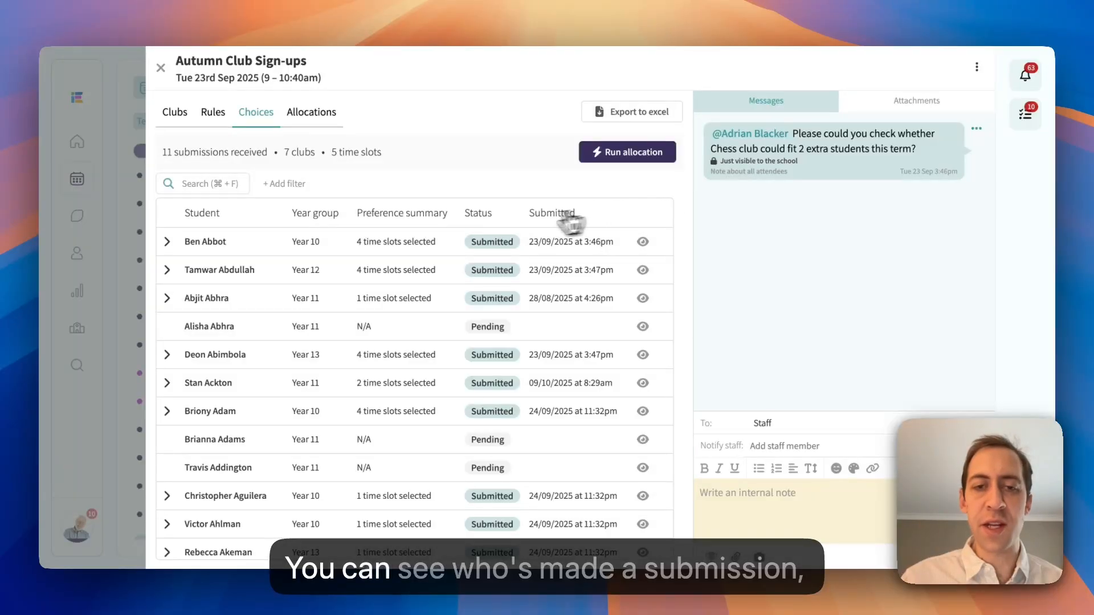
Show the time slot preferences of the Year 13 student with four time slots selected and open that student's club selection.
scroll(393, 349, down, 1)
click(379, 329)
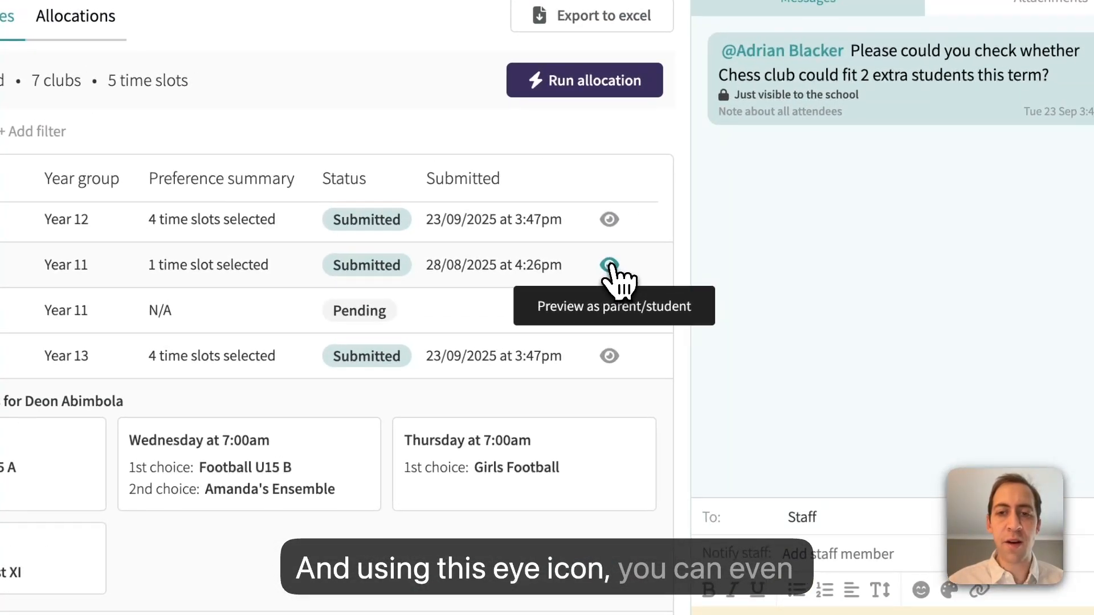
click(610, 265)
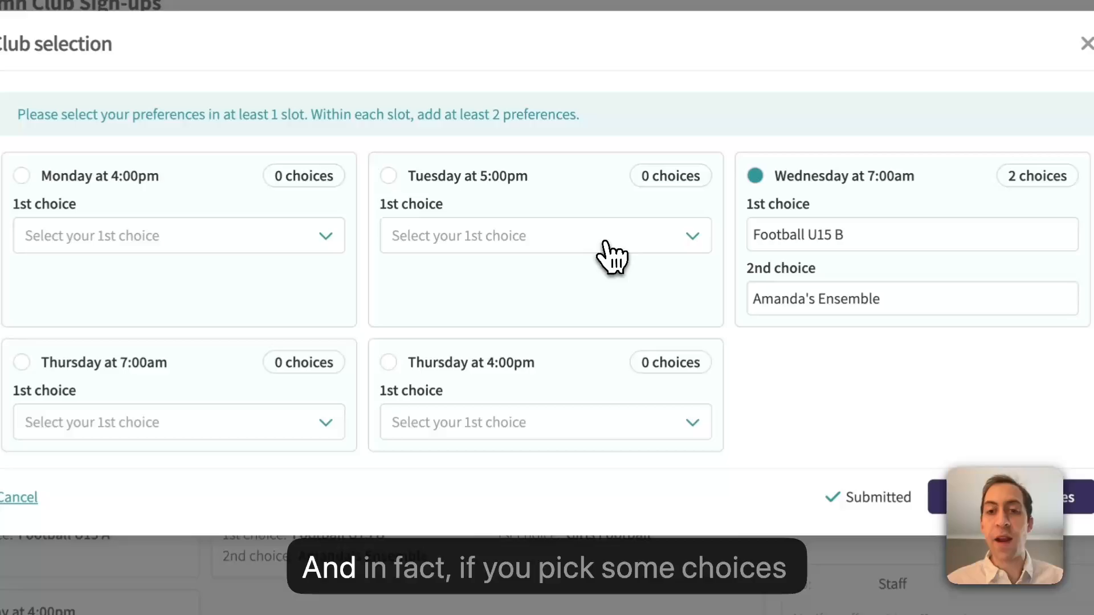
Try All ages football as the student's first choice for Tuesday at 5:00pm, and close the club selection without updating preferences.
click(581, 210)
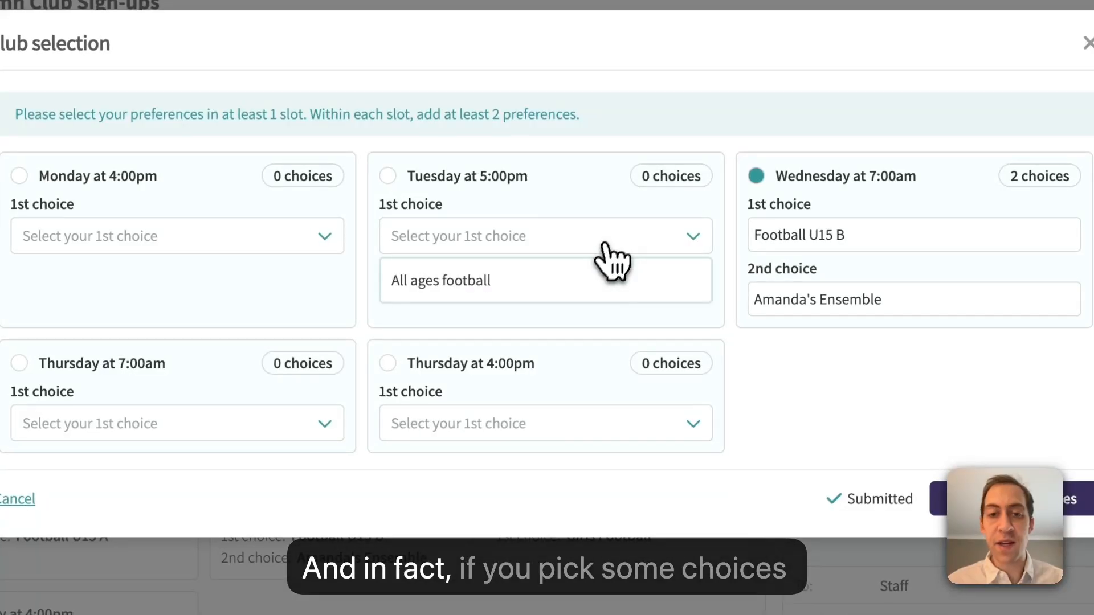
click(593, 283)
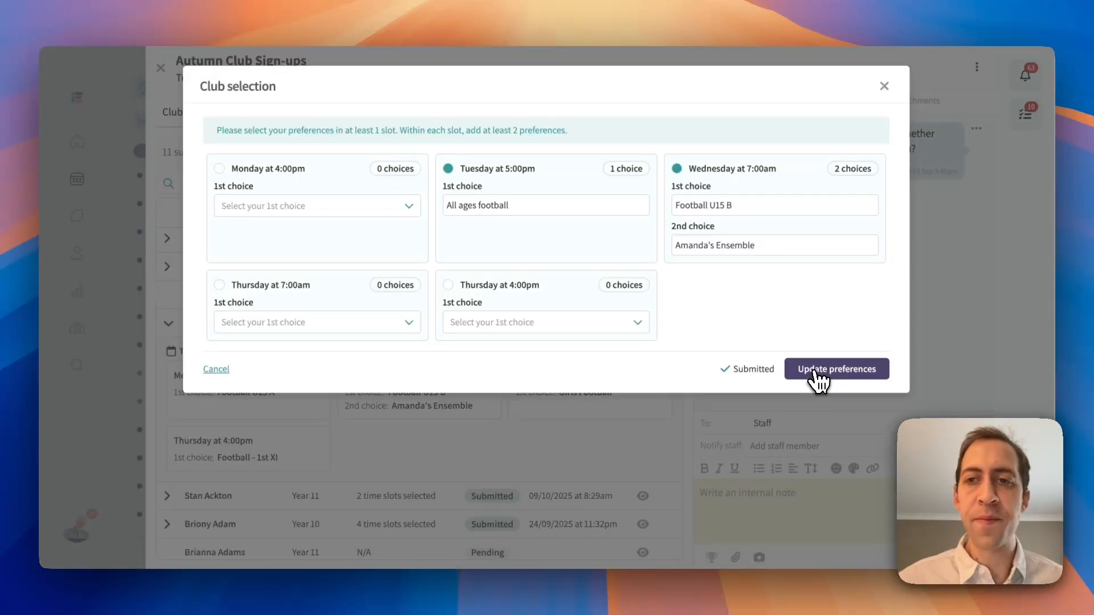
click(884, 87)
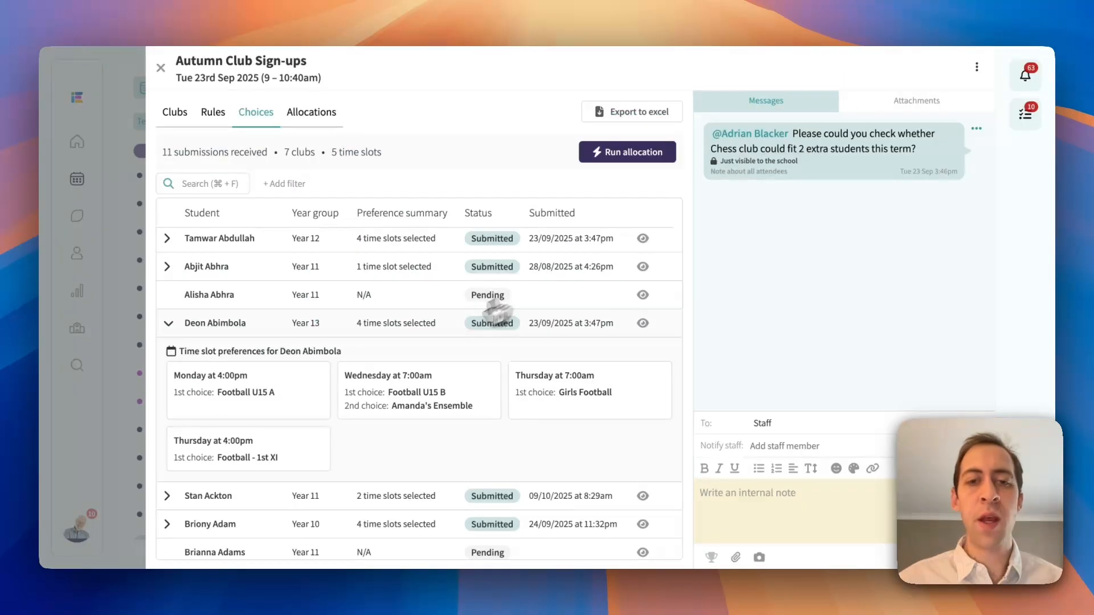
Collapse the student's preferences, search the submitted choices for a student by first name, and clear the search.
click(421, 335)
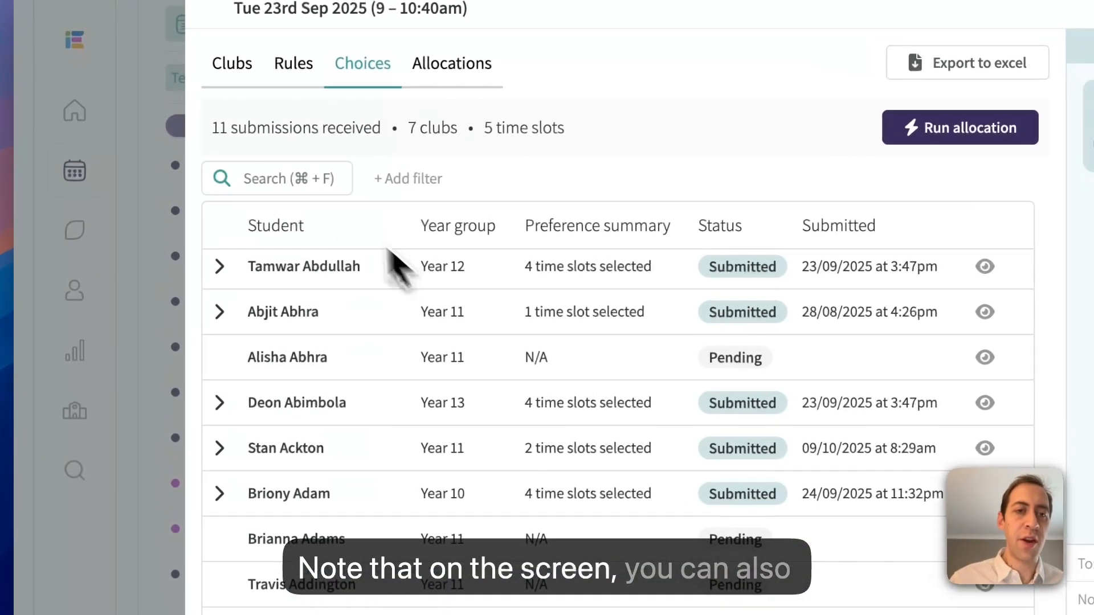
click(301, 179)
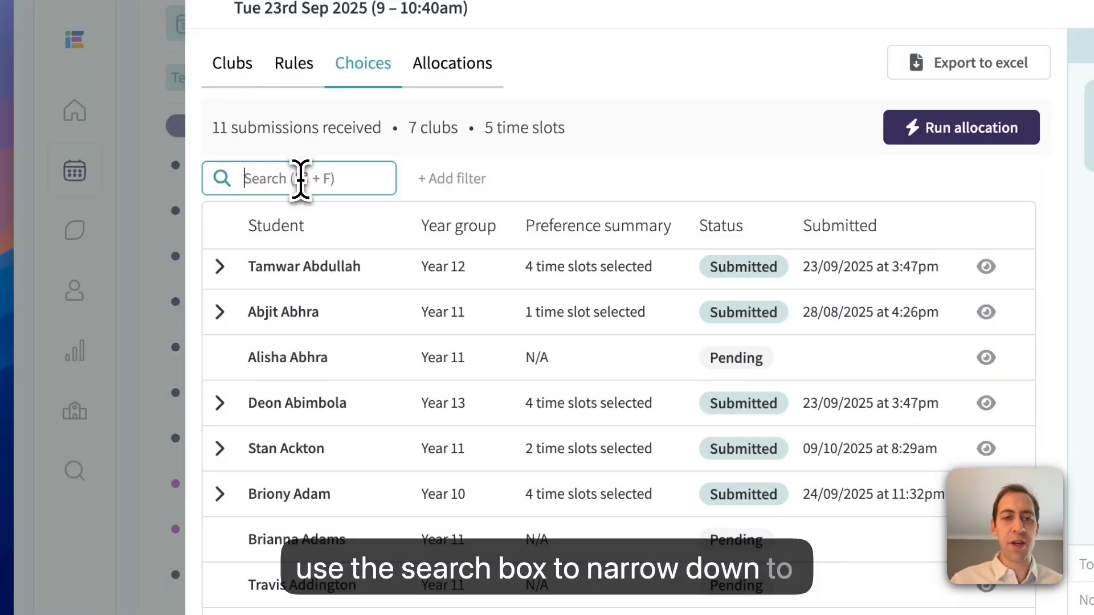
text(alisha)
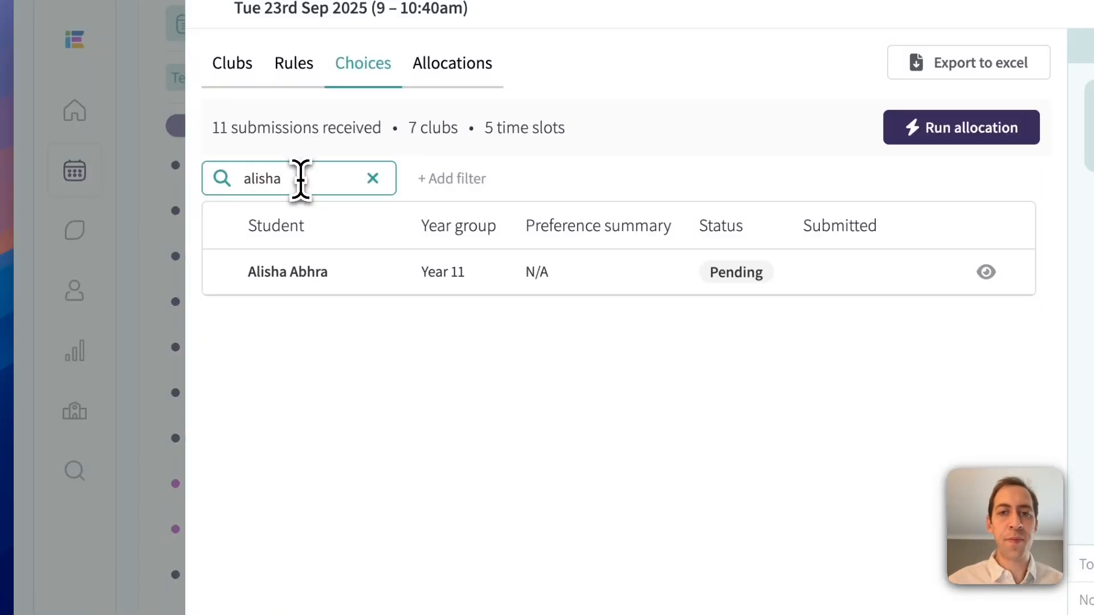
click(372, 179)
Filter the student choices by year group to list only Year 11.
click(419, 180)
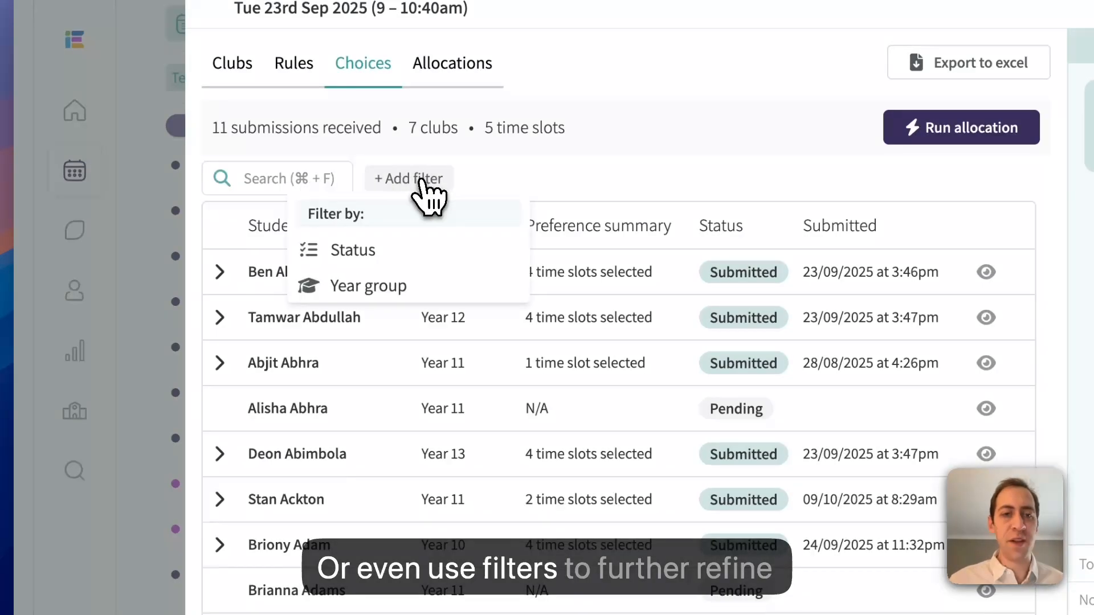
click(379, 288)
click(360, 327)
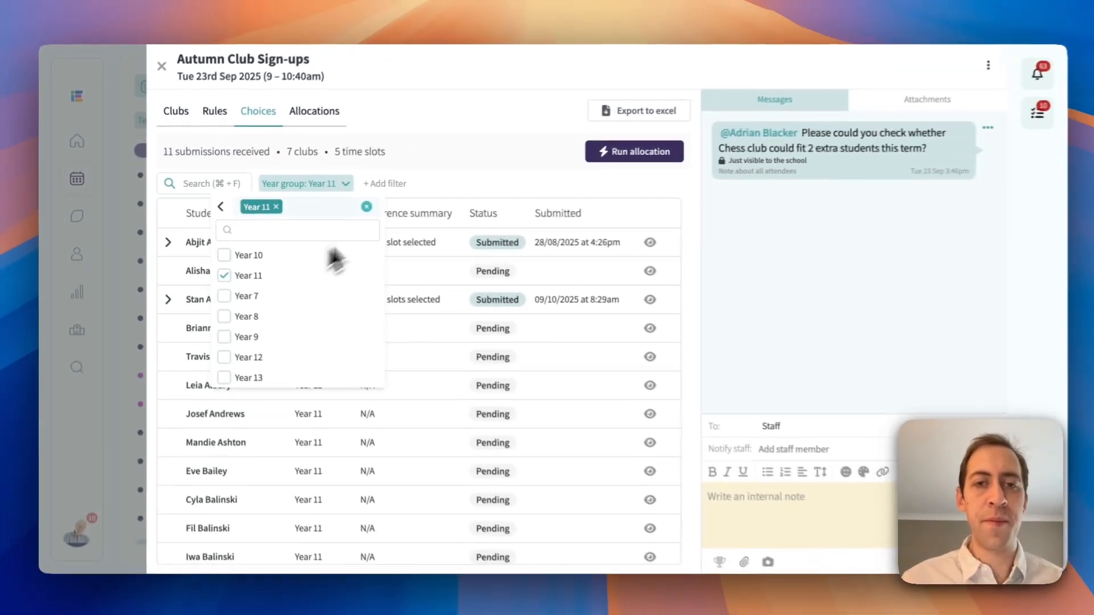
click(448, 187)
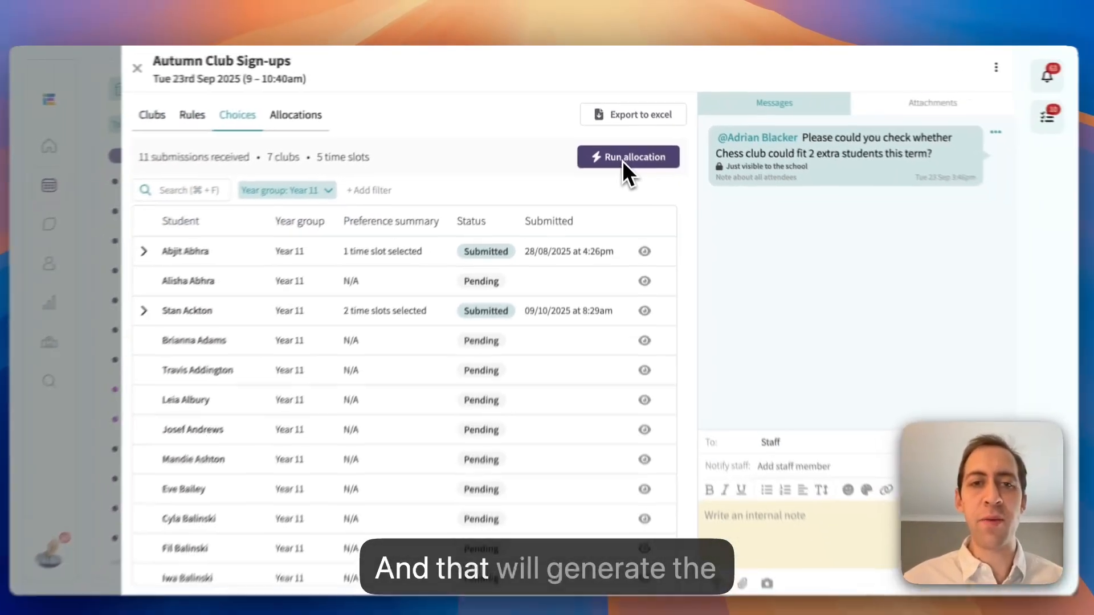
Run the club allocation and expand the list of students allocated to Football U15 A.
click(621, 155)
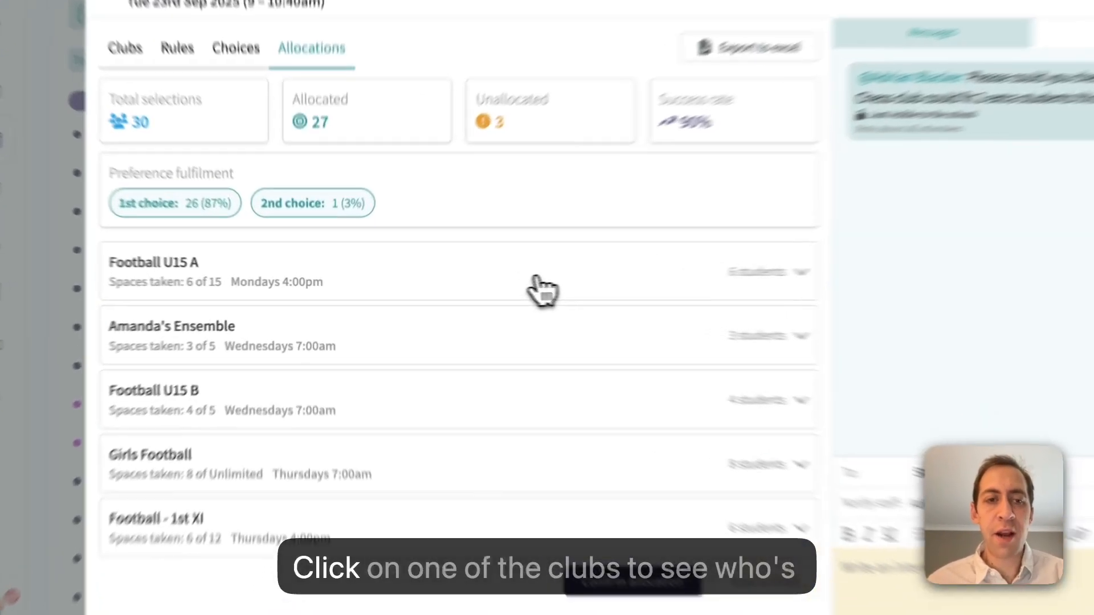
click(470, 280)
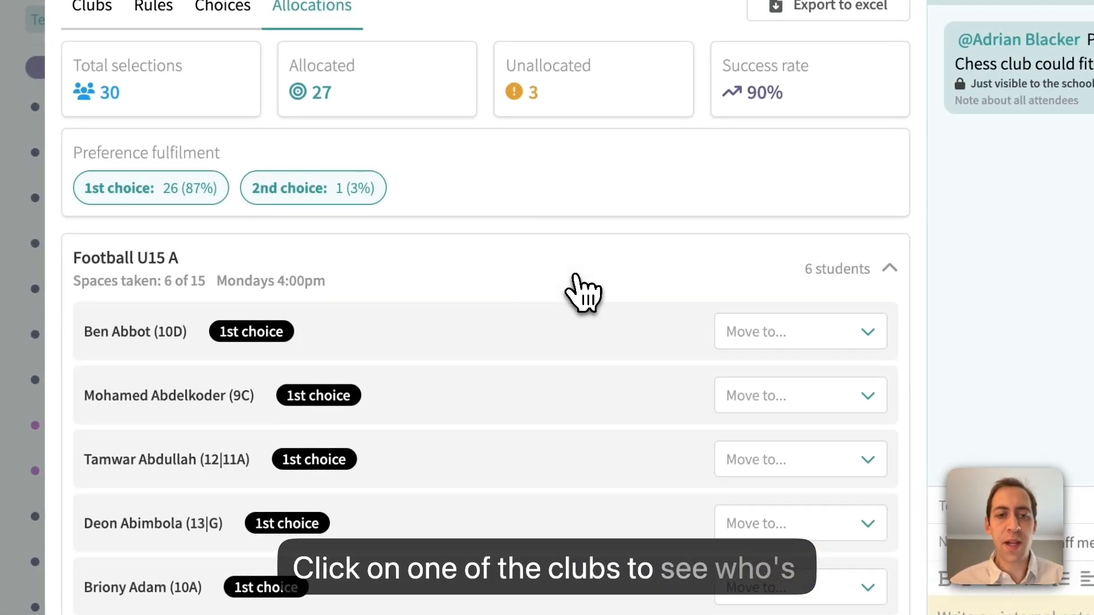
Remove the Year 12 student from the Football U15 A allocation.
scroll(578, 291, down, 2)
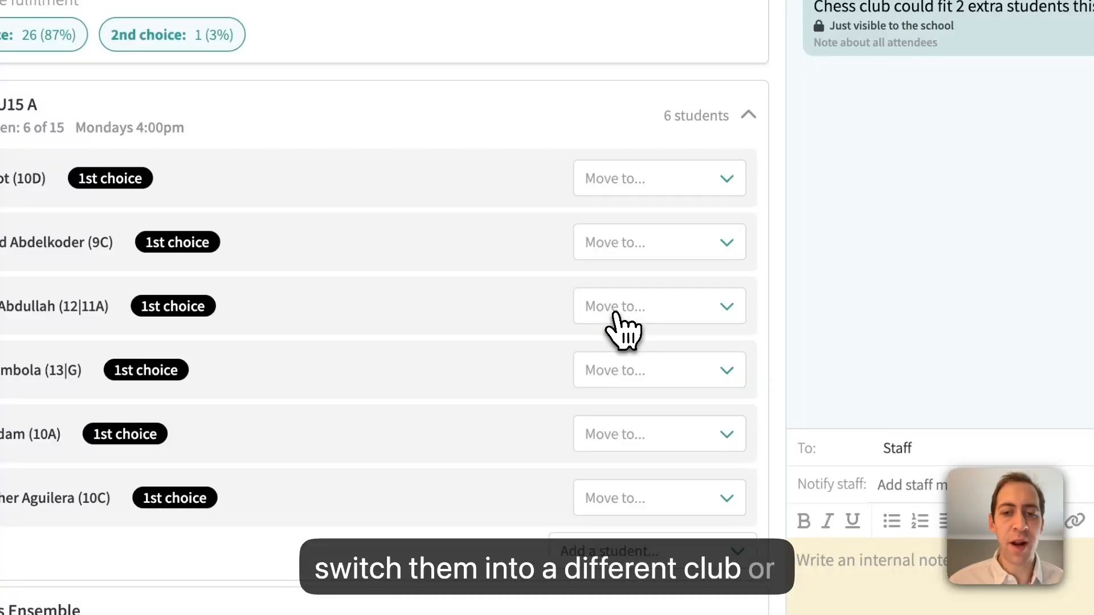
click(617, 312)
click(619, 344)
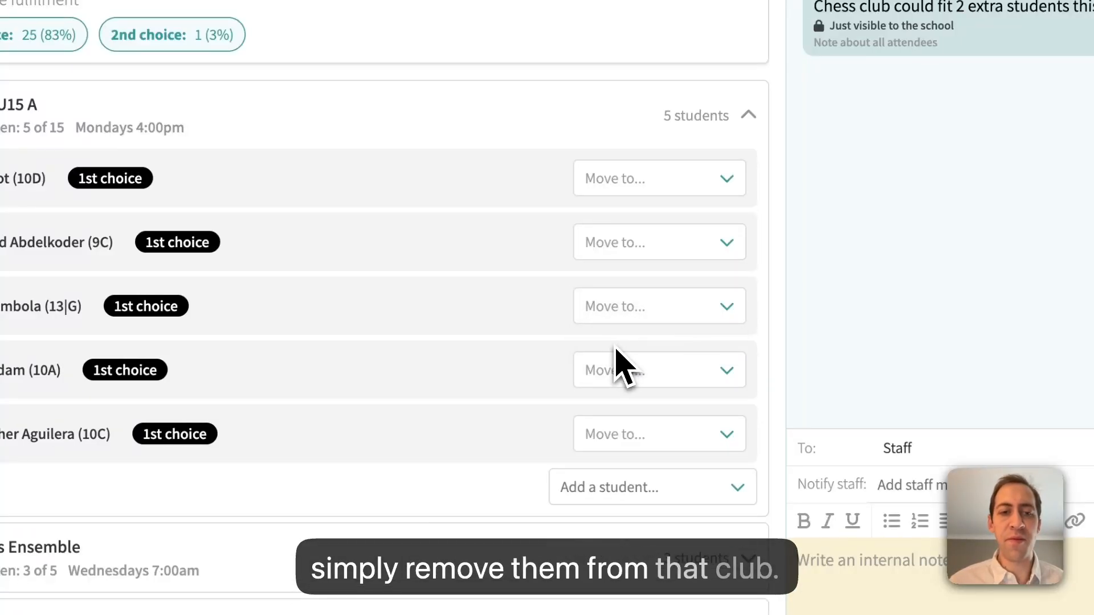
Tag a staff member in a new internal note to Staff on the club sign-ups.
scroll(485, 315, down, 2)
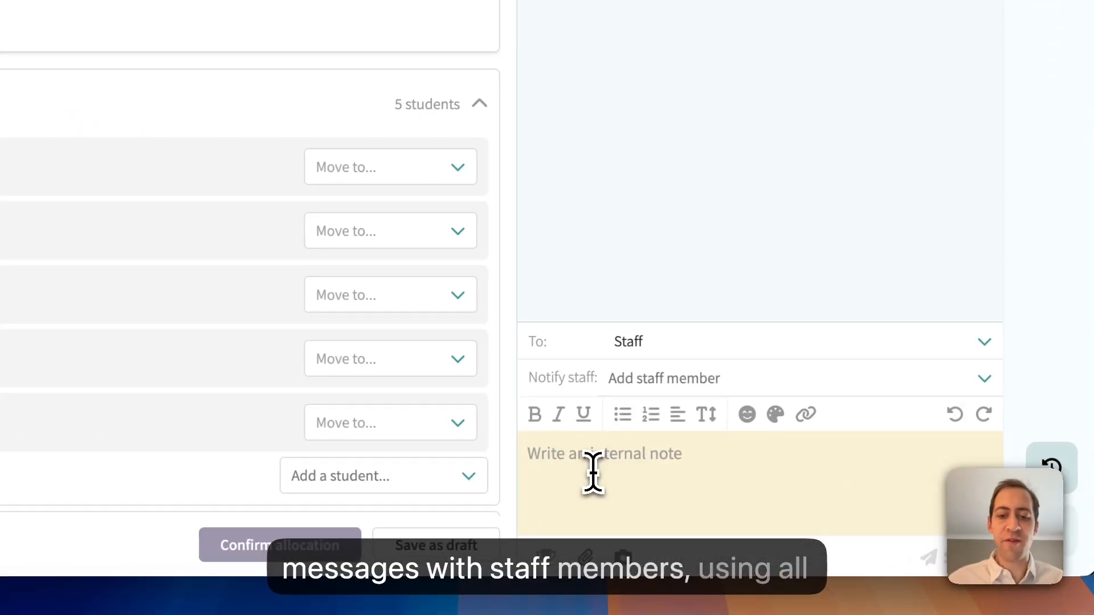
text(@ross)
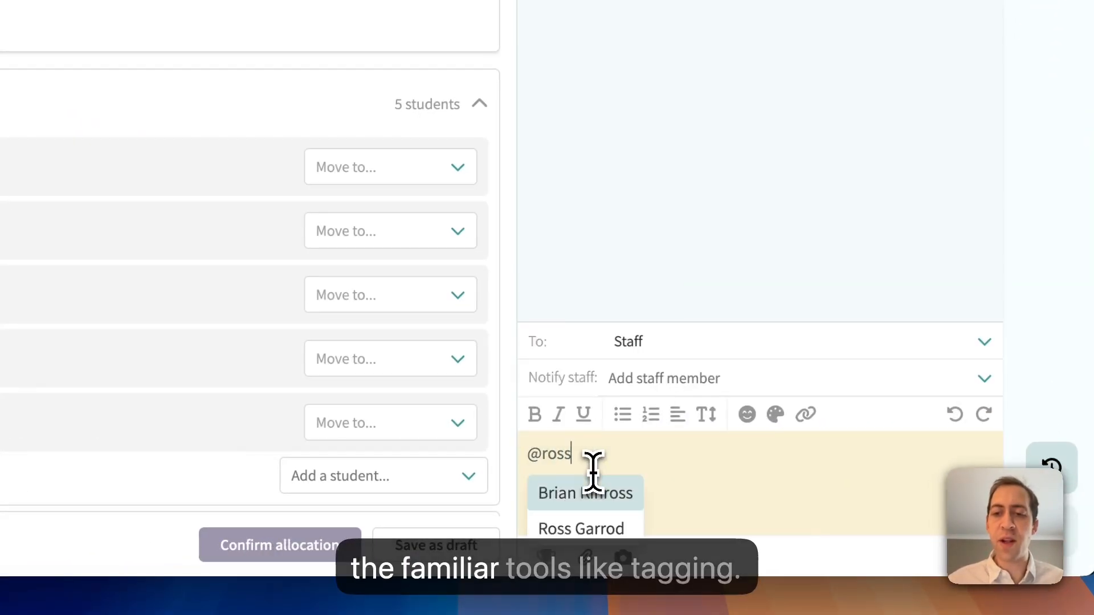
click(598, 527)
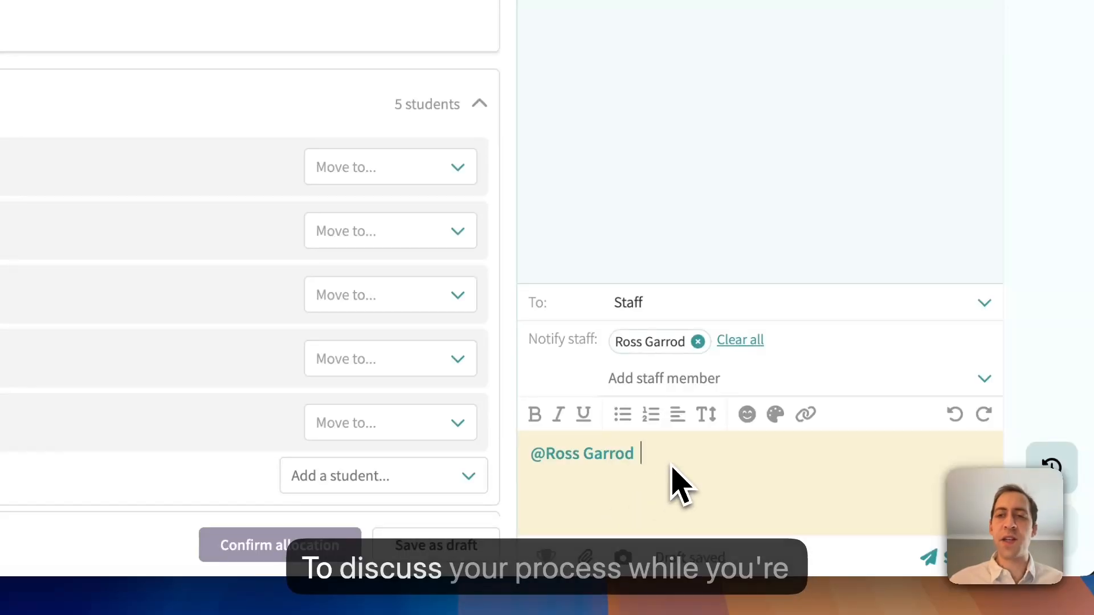